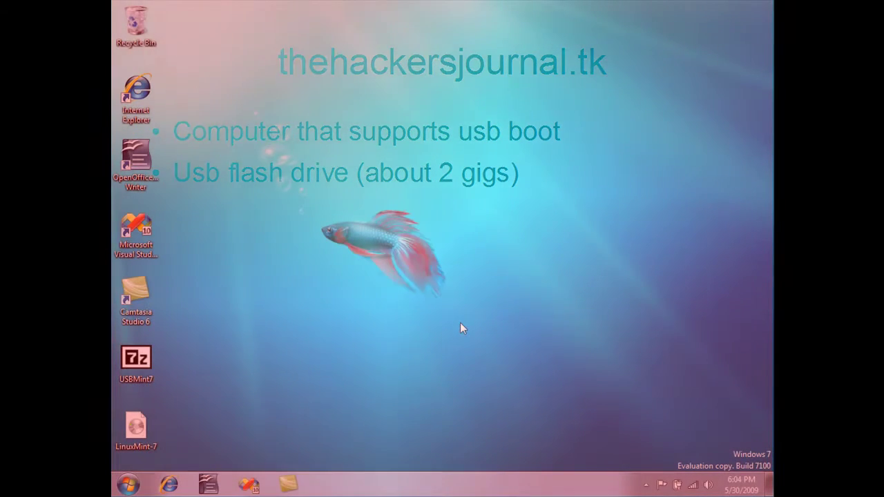
# Step: Open Internet Explorer and go to pendrivelinux.com
pyautogui.click(183, 480)
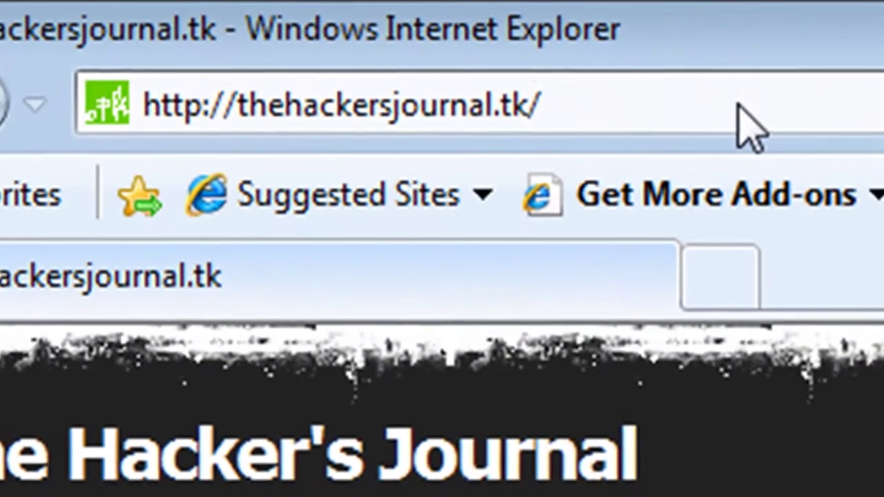
pyautogui.click(322, 25)
pyautogui.write('pe')
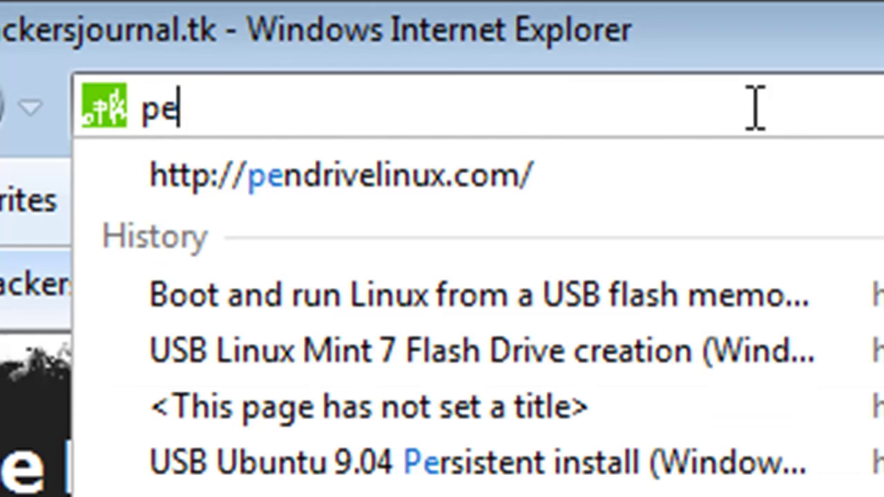
pyautogui.write('ndri')
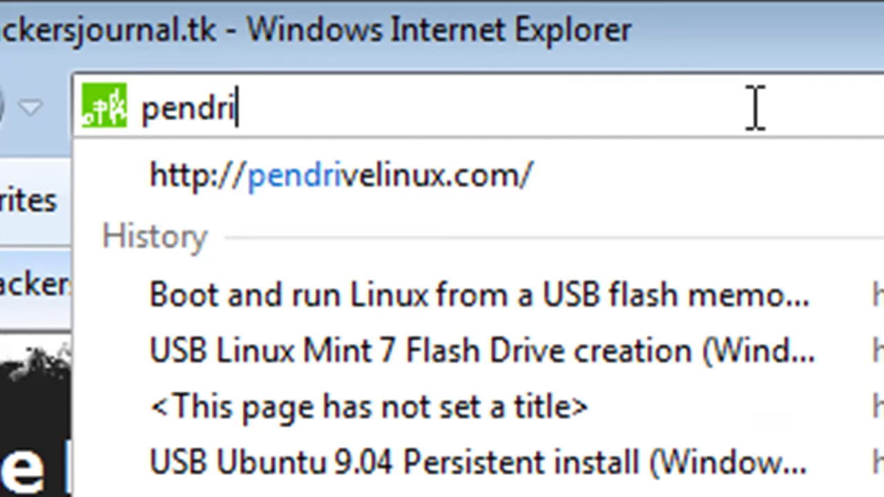
pyautogui.write('velinux.com')
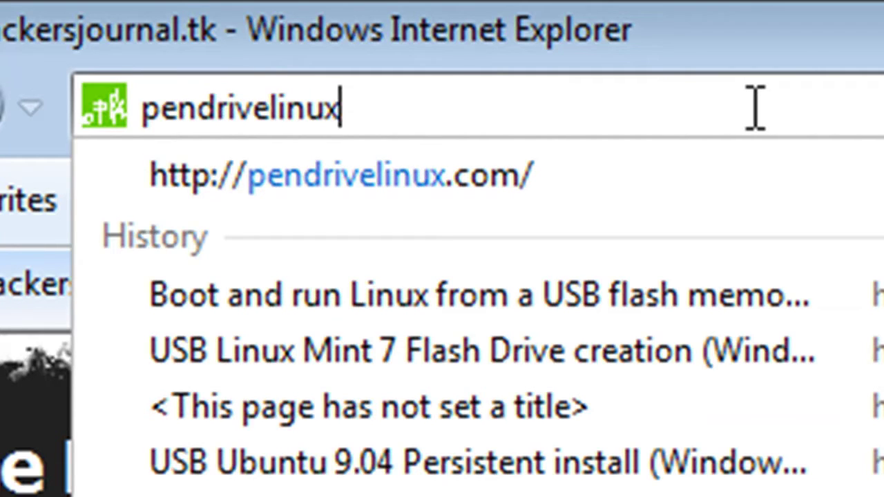
pyautogui.press('Return')
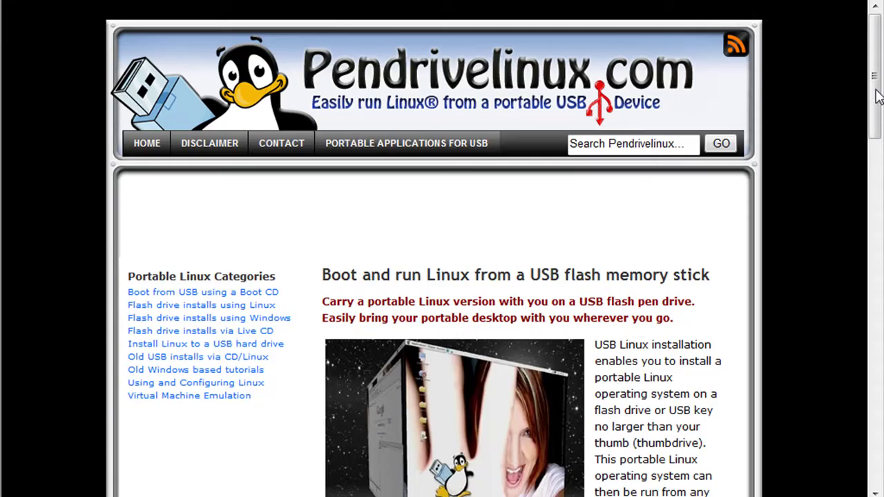
# Step: Open the tutorial for installing Linux Mint 7 to a USB flash drive using Windows and find its flash drive creation process
pyautogui.scroll(-5, 877, 133)
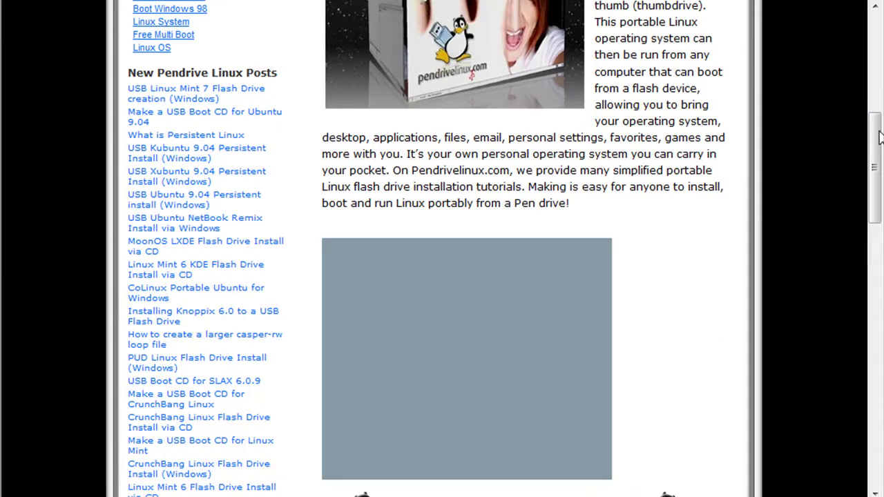
pyautogui.scroll(-5, 878, 136)
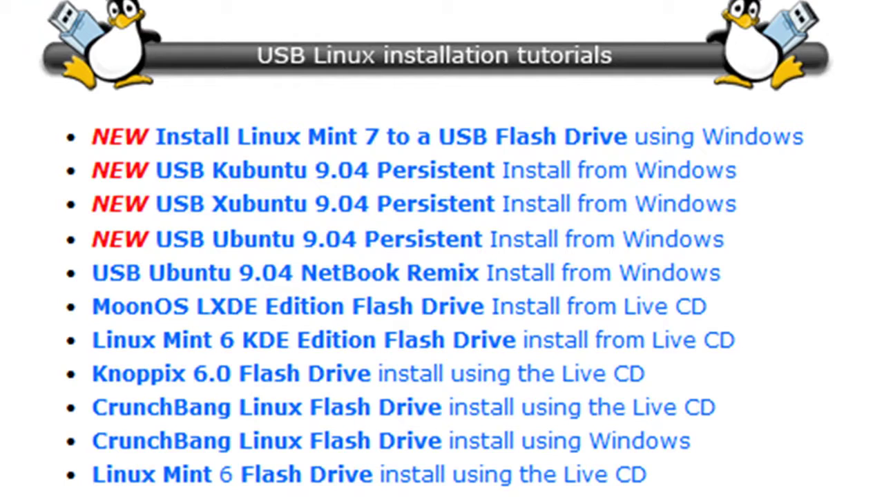
pyautogui.click(485, 142)
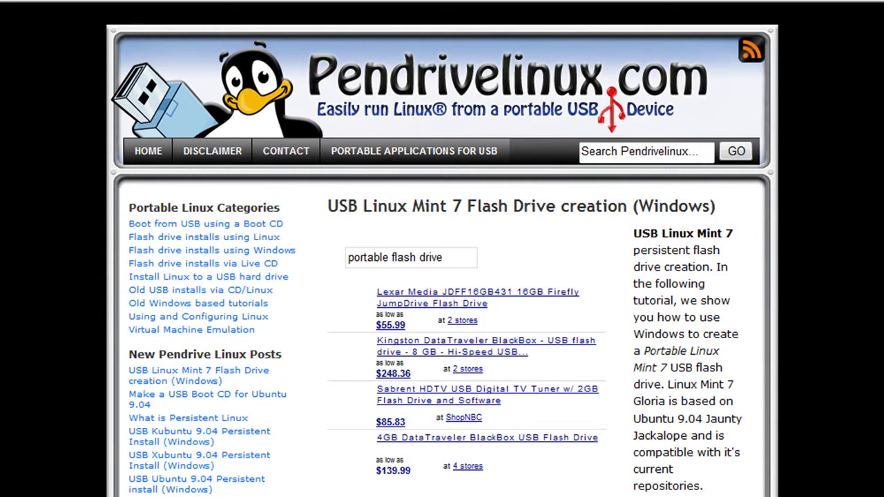
pyautogui.scroll(-4, 442, 248)
pyautogui.scroll(-6, 442, 249)
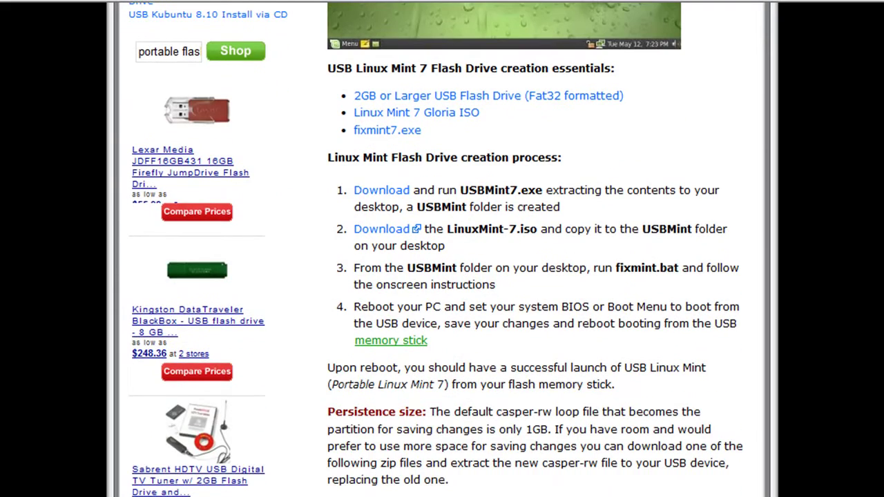
pyautogui.scroll(-1, 442, 249)
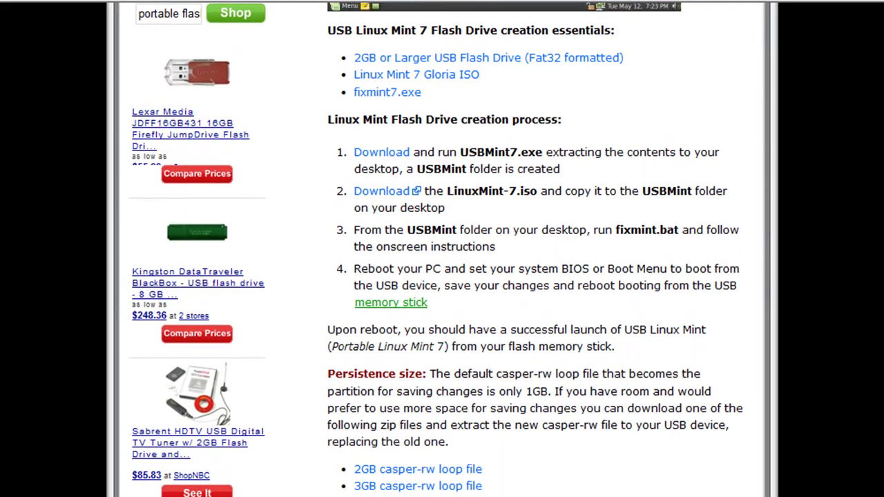
pyautogui.moveTo(330, 120); pyautogui.dragTo(576, 122)
pyautogui.click(578, 124)
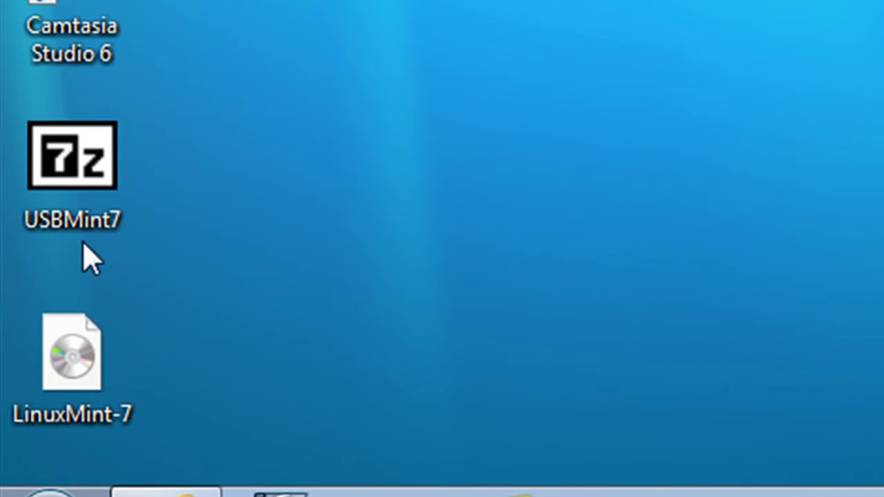
# Step: Extract USBMint7 to the desktop and move the LinuxMint-7 disc image into the extracted USBMint folder
pyautogui.doubleClick(111, 188)
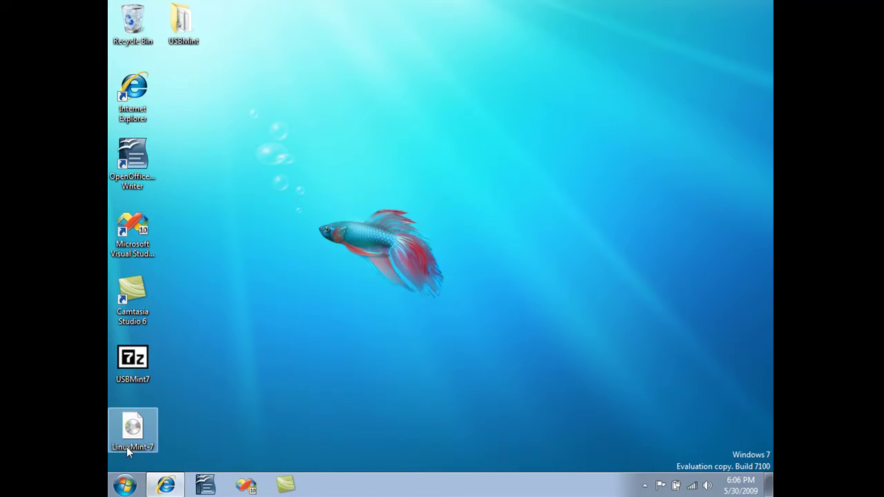
pyautogui.moveTo(131, 435); pyautogui.dragTo(184, 27)
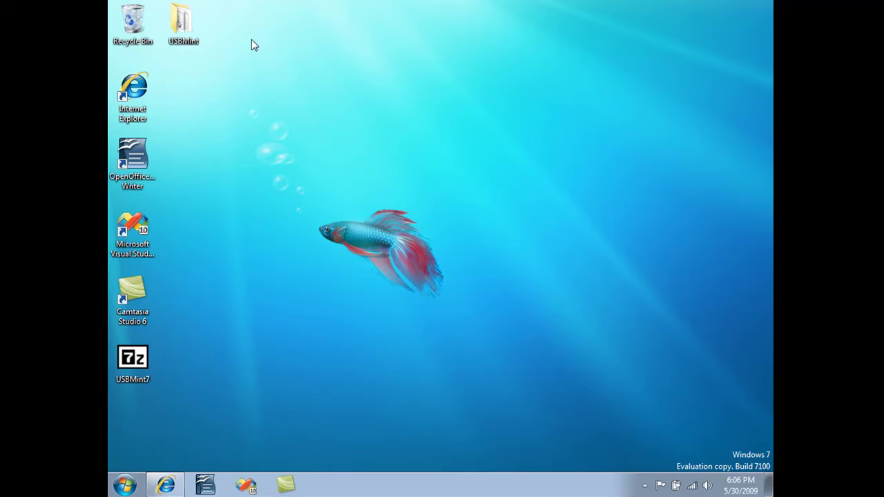
# Step: Run the Fixmint batch file from the USBMint folder with flash drive letter H and proceed with making the drive bootable
pyautogui.doubleClick(183, 24)
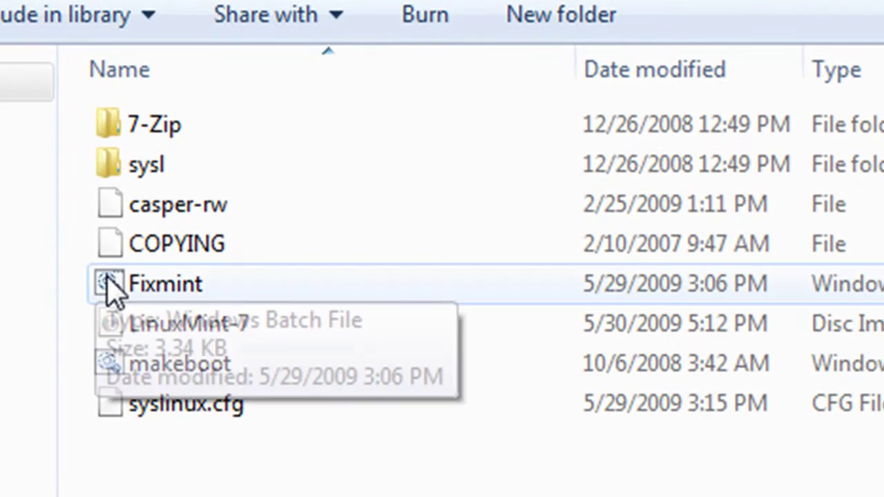
pyautogui.doubleClick(114, 287)
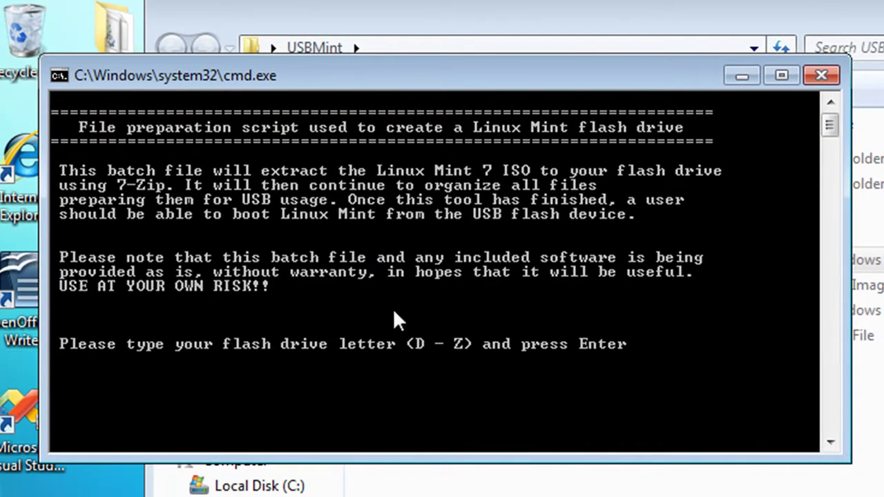
pyautogui.press('super')
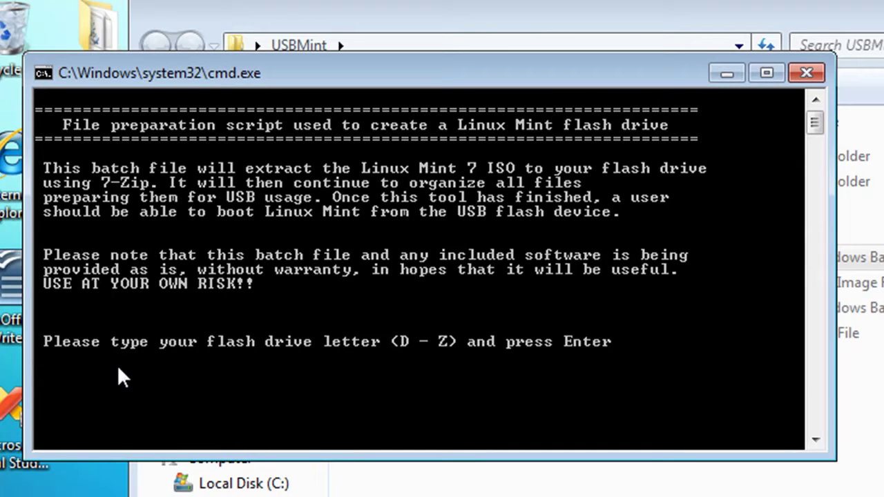
pyautogui.write('H')
pyautogui.press('Return')
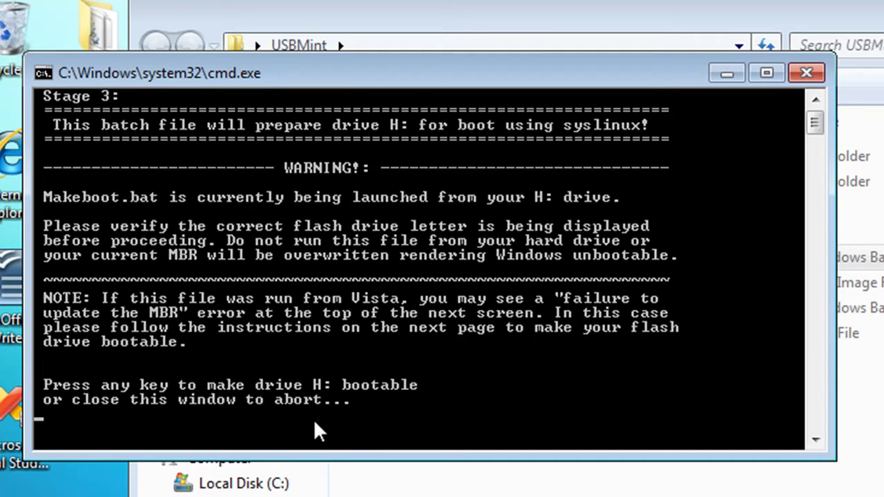
pyautogui.press('Return')
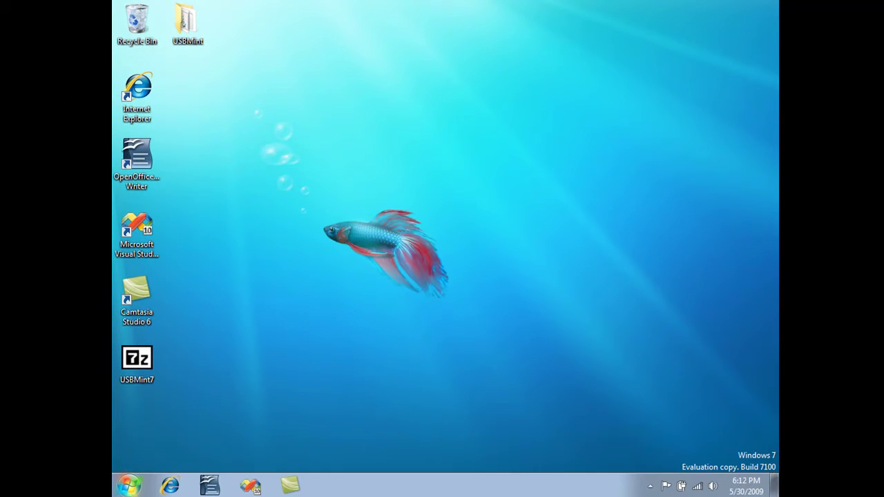
# Step: Run makeboot from the MINT LINUX (H:) drive as administrator, make the drive bootable and close the script
pyautogui.click(129, 486)
pyautogui.click(310, 332)
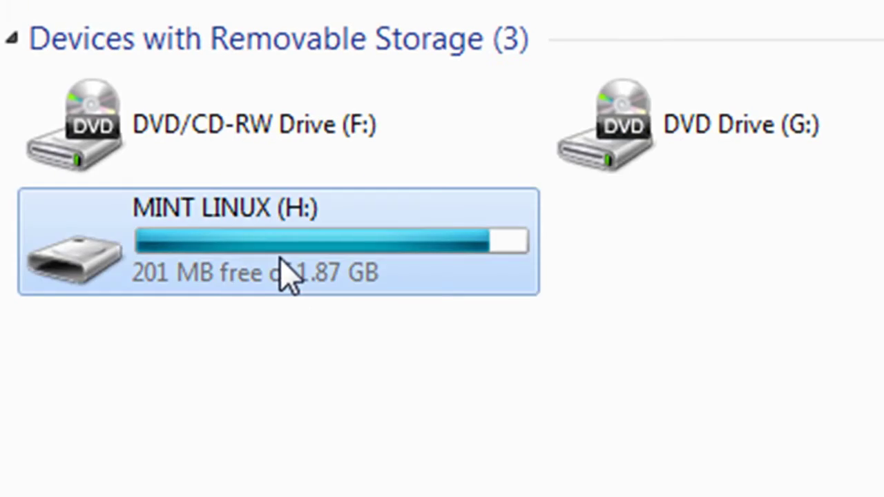
pyautogui.doubleClick(286, 275)
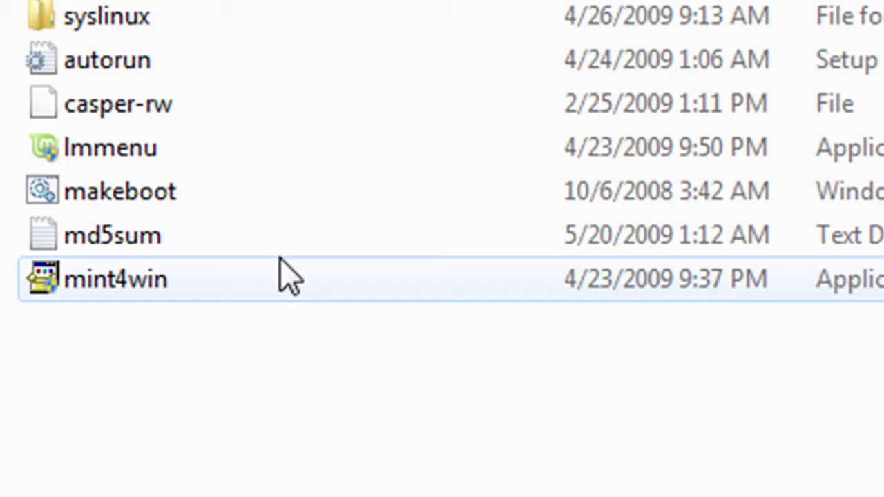
pyautogui.rightClick(162, 181)
pyautogui.click(263, 347)
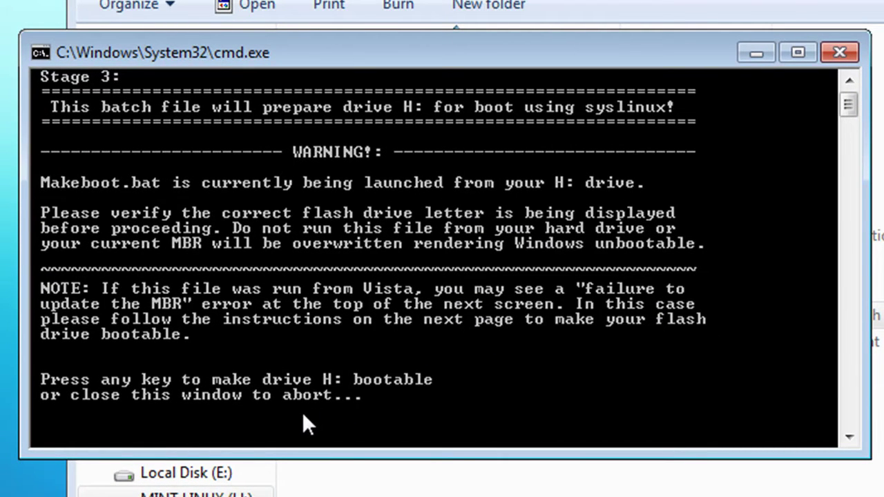
pyautogui.press('Return')
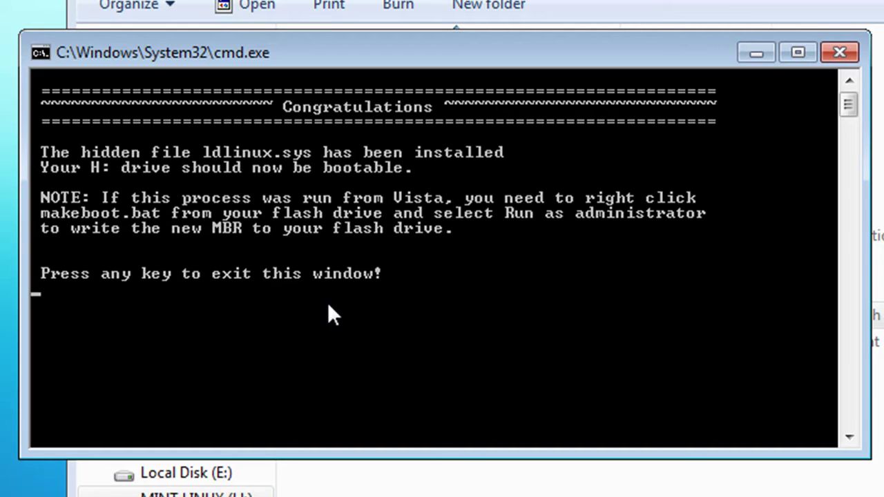
pyautogui.press('Return')
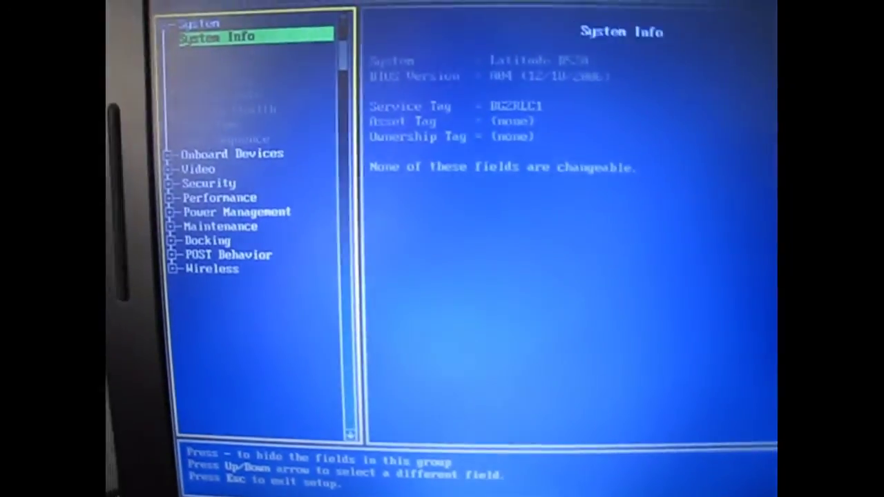
# Step: Check the boot device order under Boot Sequence in the BIOS setup and choose to exit setup
pyautogui.press('Down')
pyautogui.press('Down')
pyautogui.press('Down')
pyautogui.press('Down')
pyautogui.press('Down')
pyautogui.press('Down')
pyautogui.press('Down')
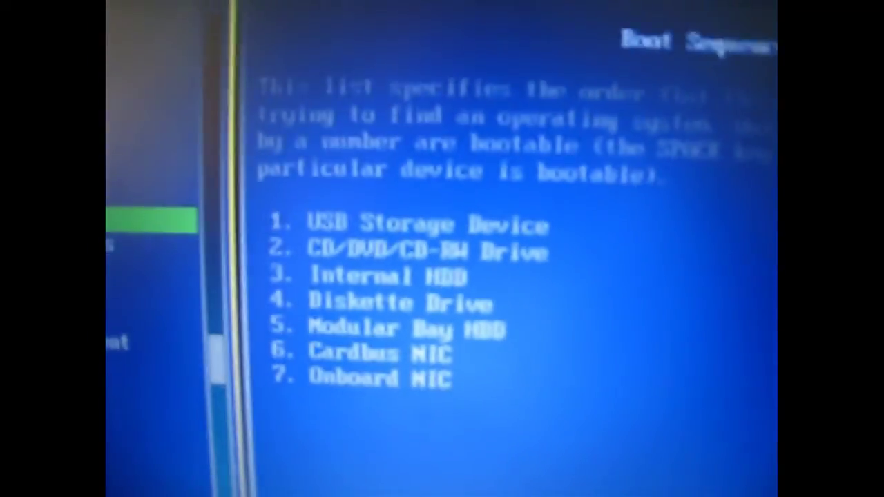
pyautogui.press('Escape')
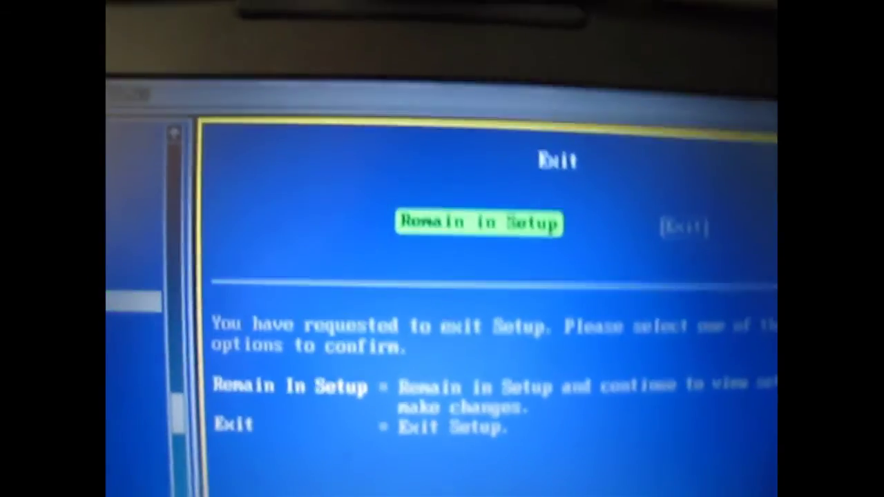
pyautogui.press('Right')
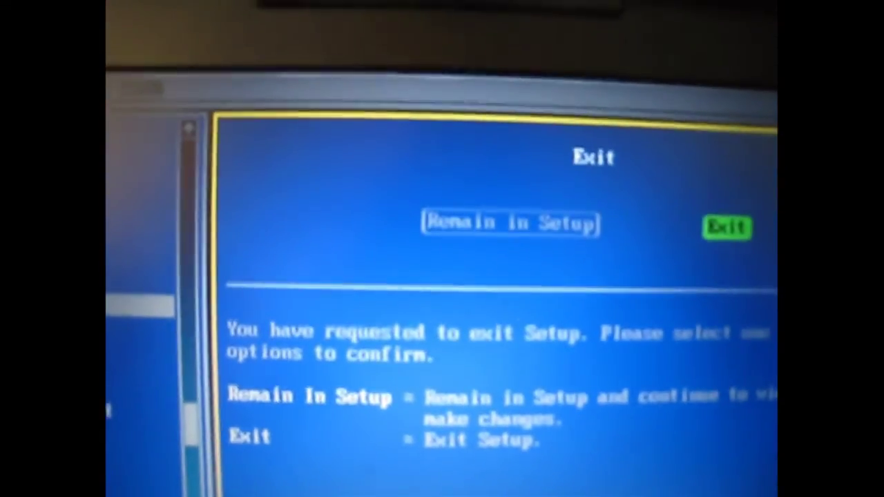